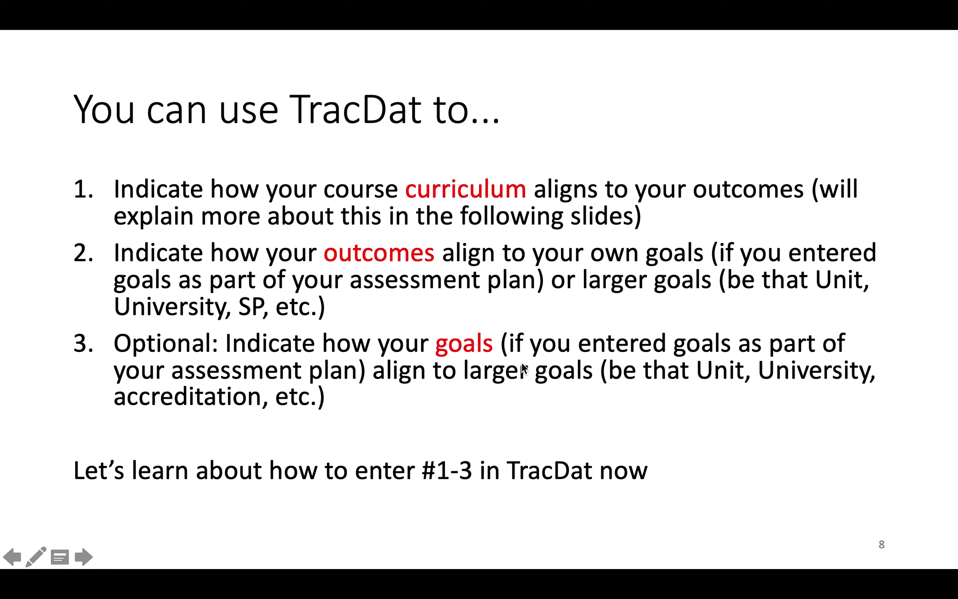
Step: Advance to slide 9, '#1 Curriculum Mapping', and end the slideshow
left_click(634, 114)
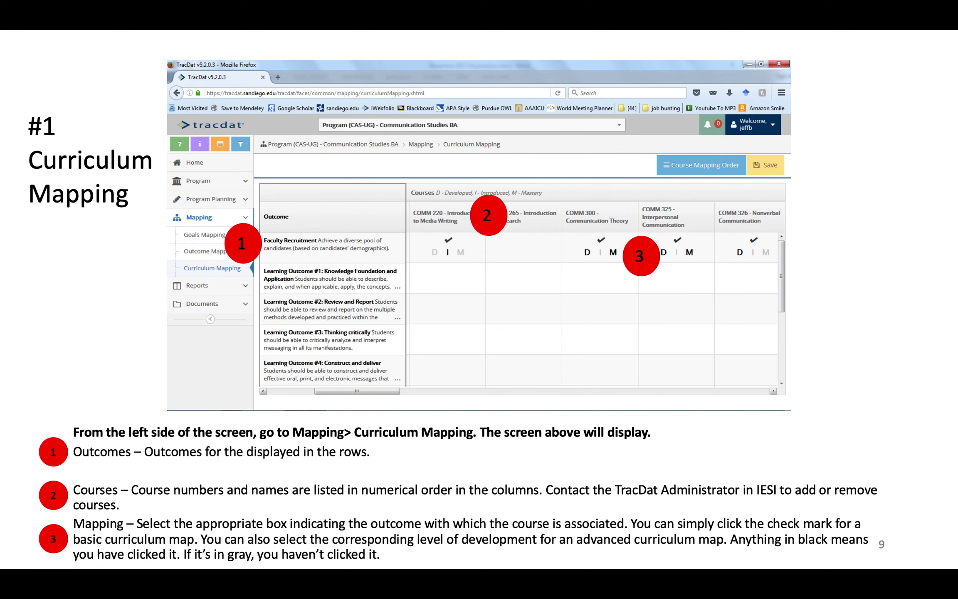
key("Escape")
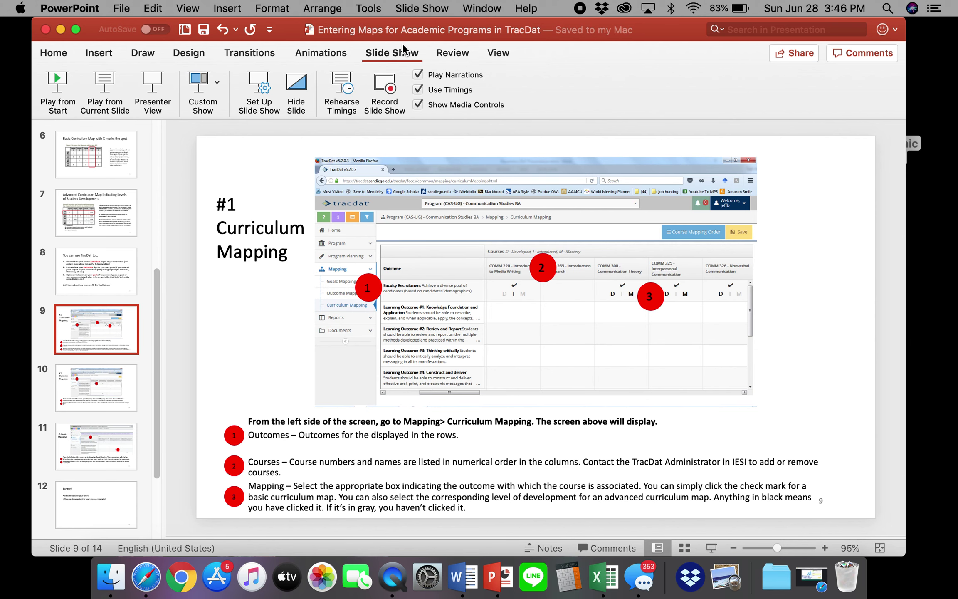
Step: Sign in to TracDat in Safari with the saved login credentials
left_click_drag(457, 34, 421, 33)
left_click(811, 576)
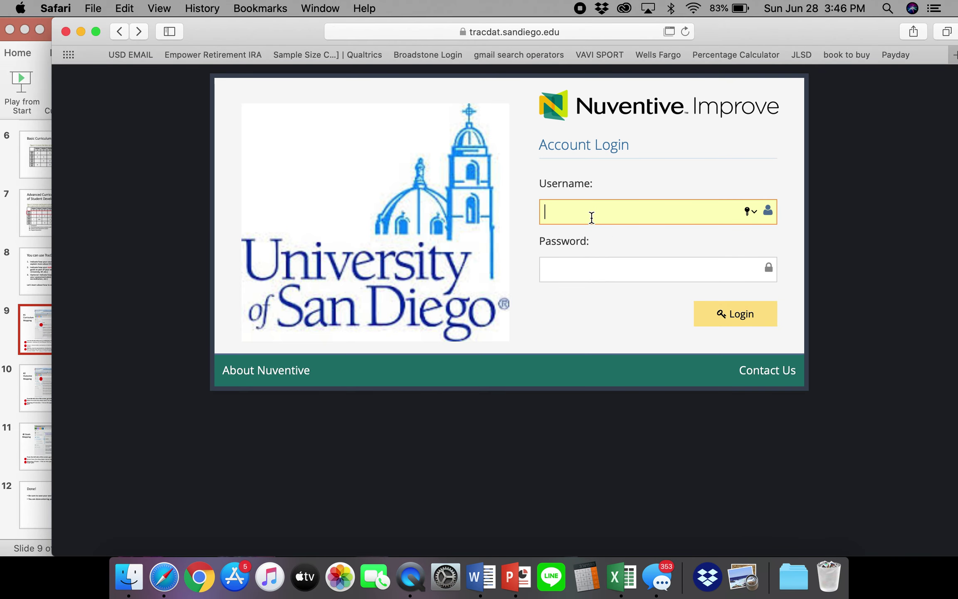
type("e")
left_click(599, 240)
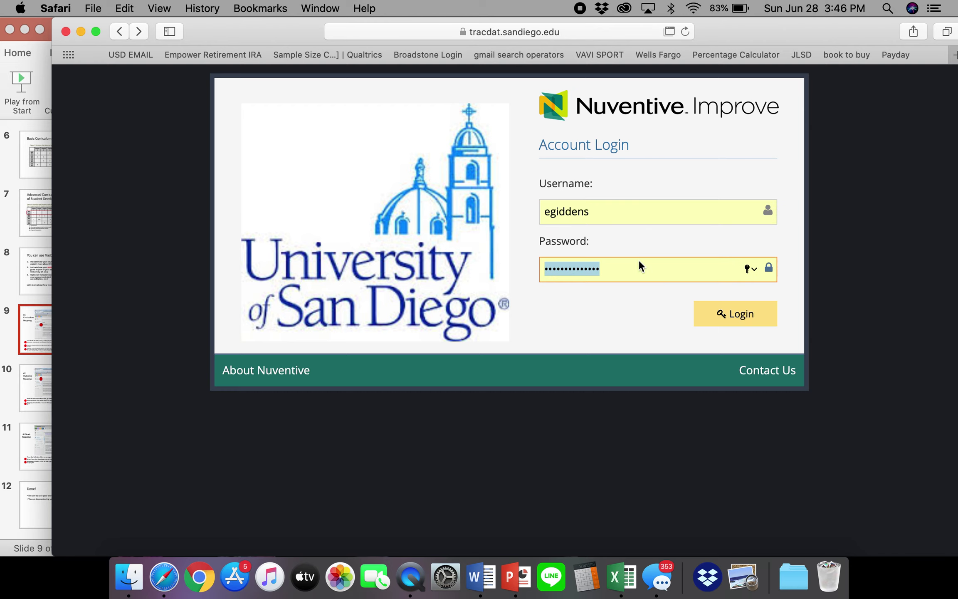
left_click(760, 324)
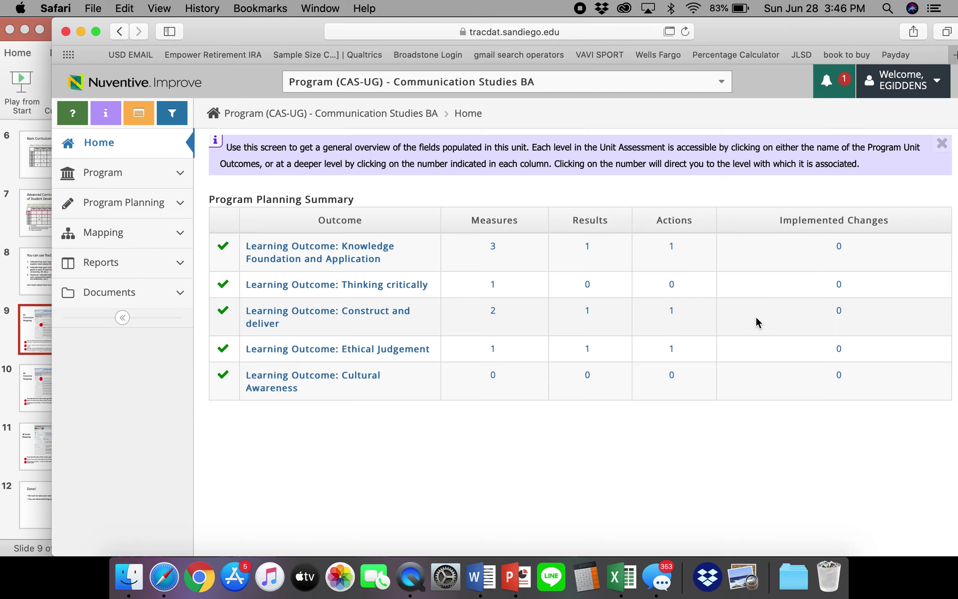
Step: Select the Communication Studies BA program and expand Mapping in the sidebar
left_click_drag(268, 20, 235, 18)
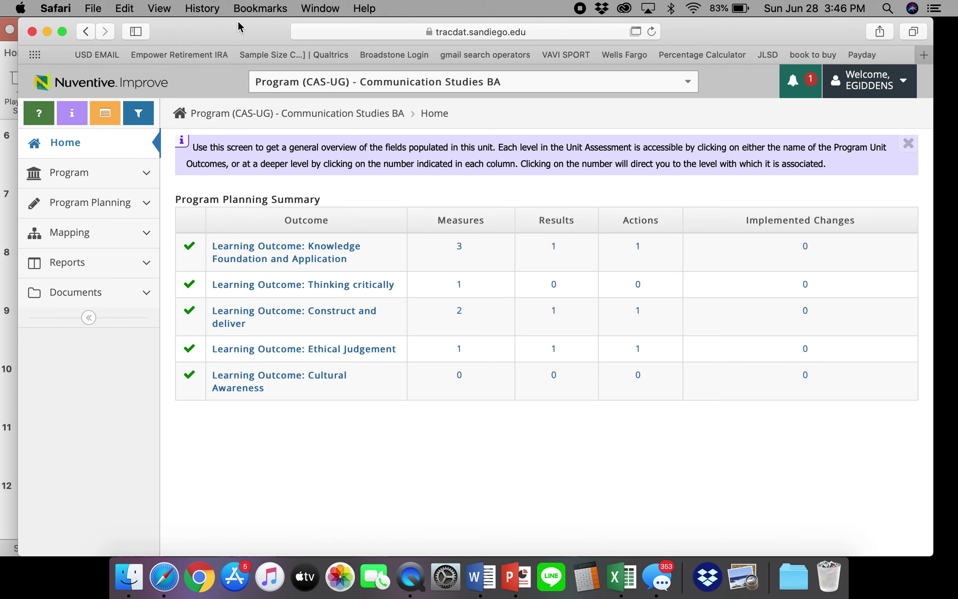
left_click(316, 80)
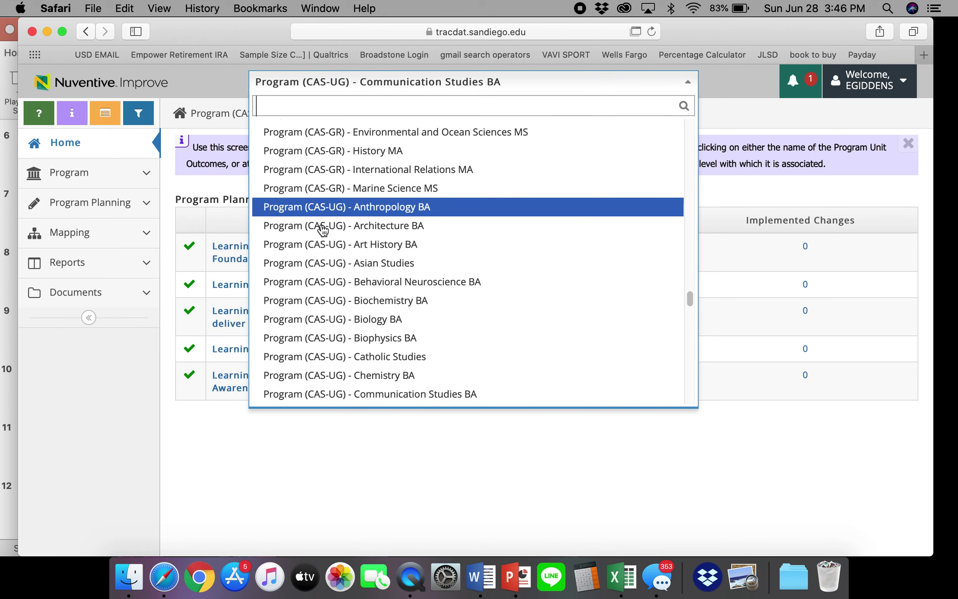
left_click(345, 395)
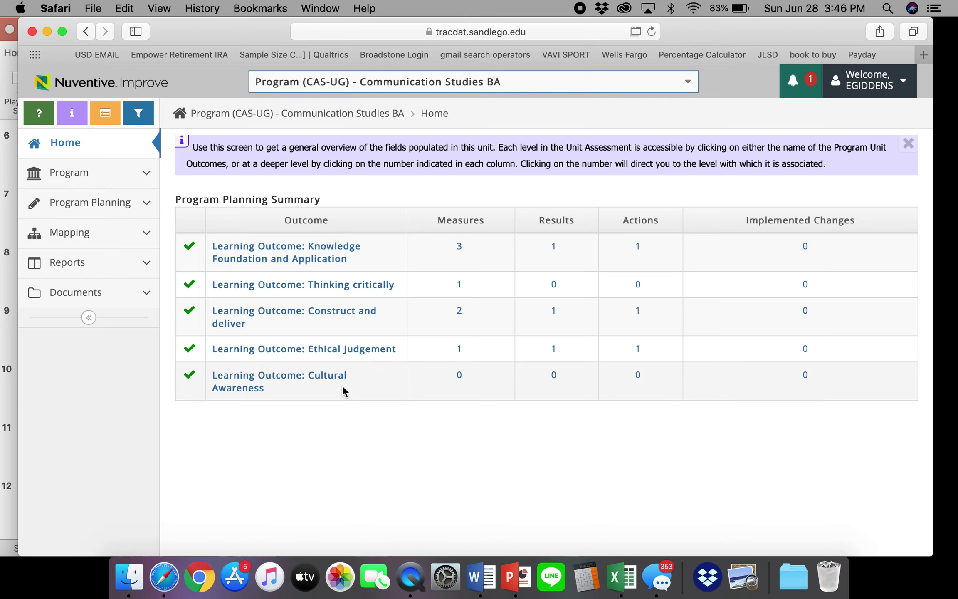
left_click_drag(212, 23, 216, 22)
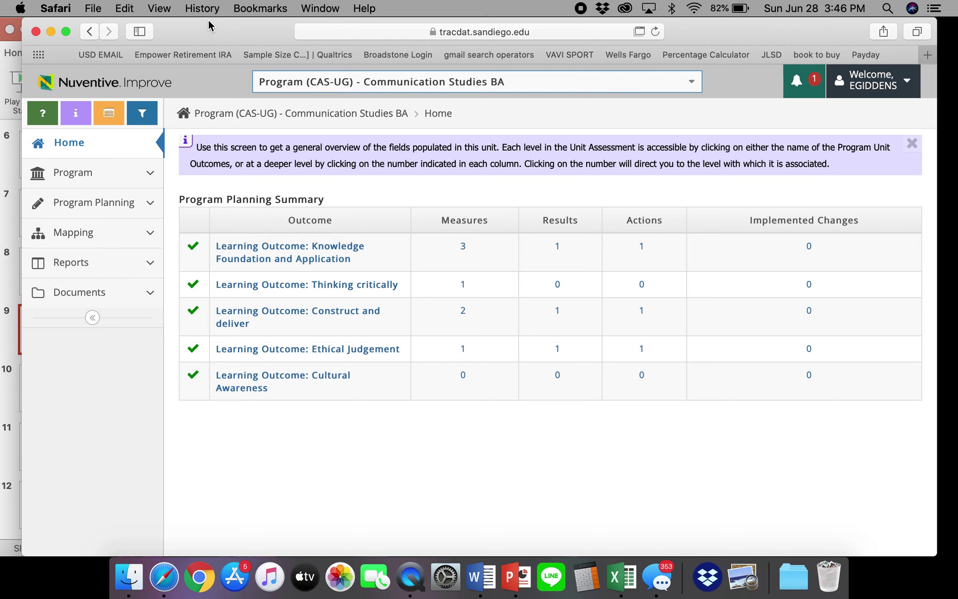
left_click(84, 235)
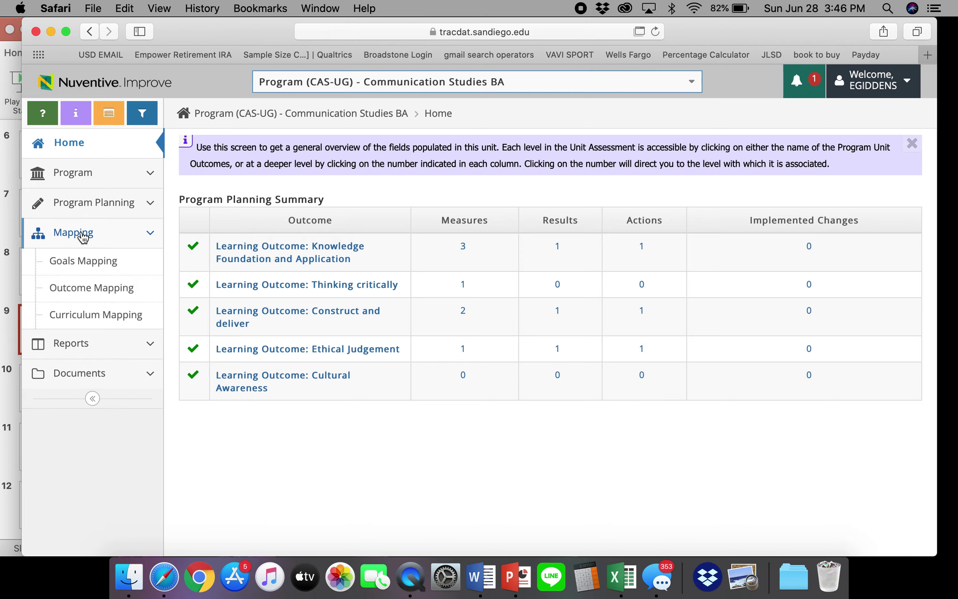
Step: Open Curriculum Mapping and scroll the grid across COMM 101 through COMM 403
left_click(88, 317)
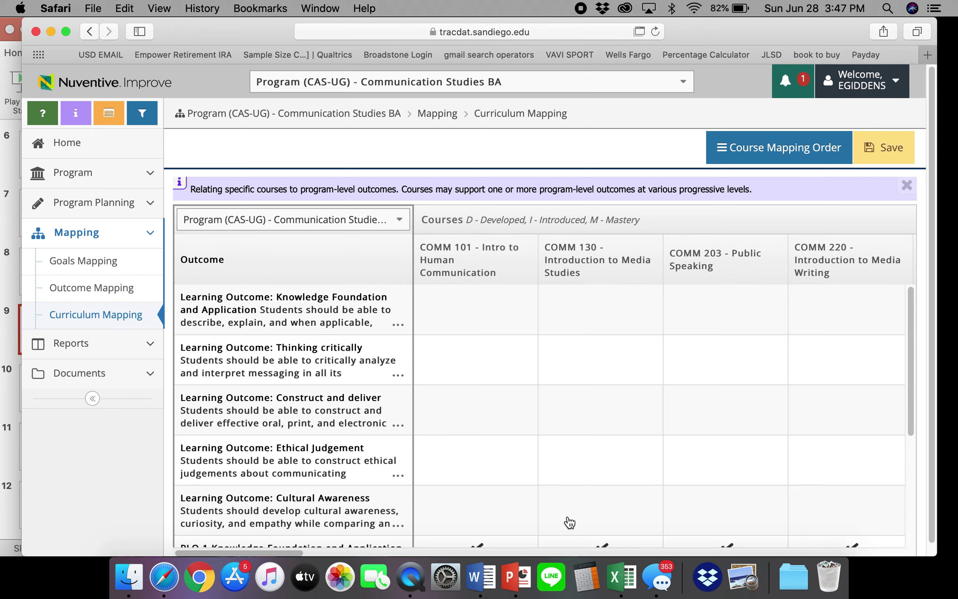
left_click_drag(299, 554, 339, 555)
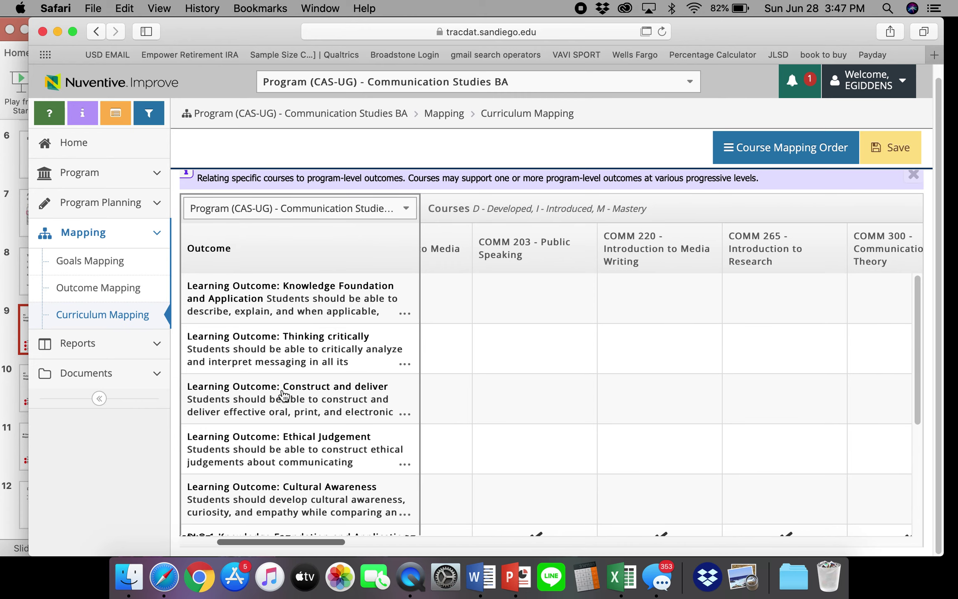
left_click_drag(708, 37, 695, 38)
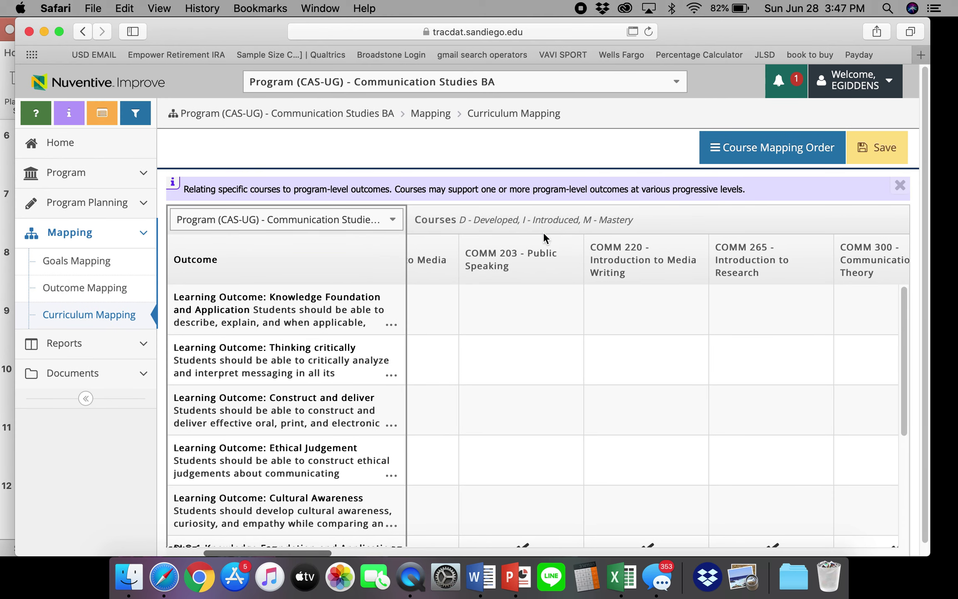
left_click_drag(312, 552, 250, 559)
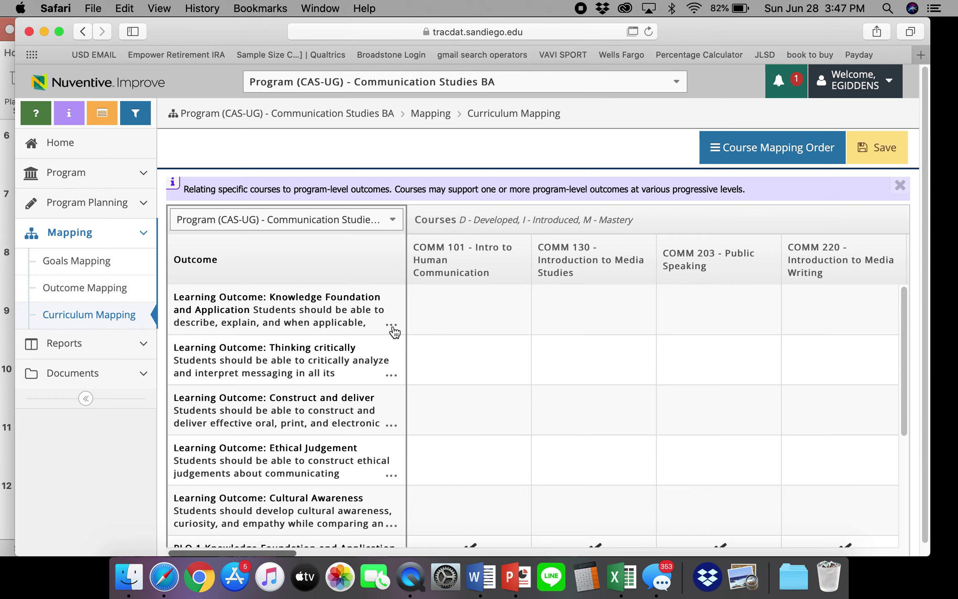
Step: Mark COMM 101 as Introduced (I) for the Knowledge Foundation outcome
left_click(467, 309)
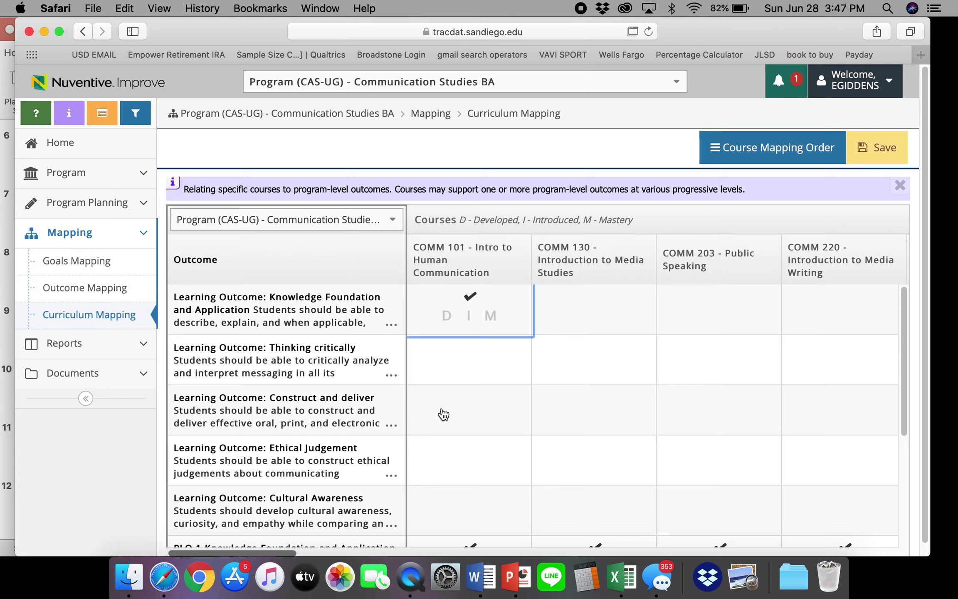
left_click(446, 318)
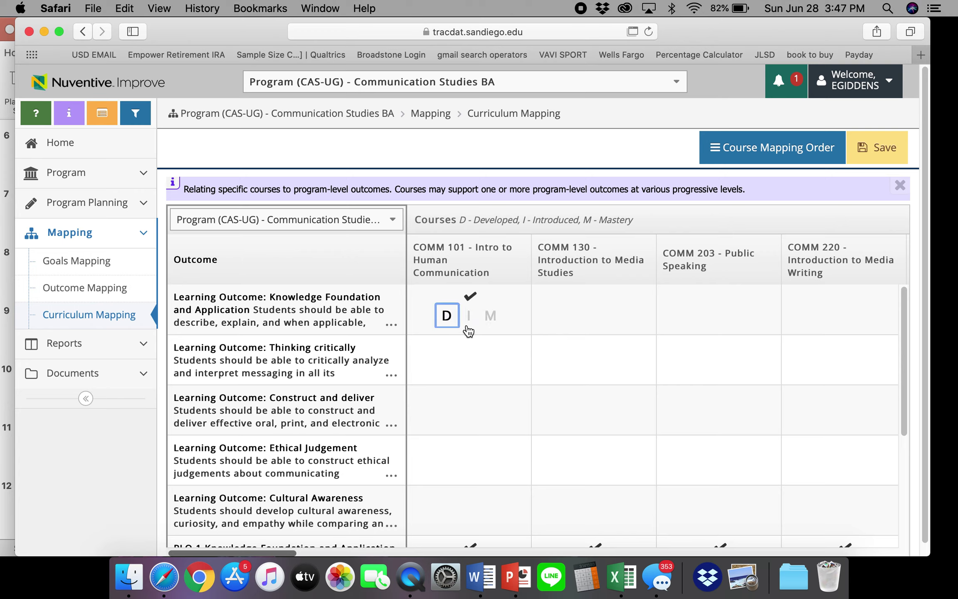
left_click(468, 321)
left_click(490, 317)
left_click(447, 317)
left_click(469, 317)
left_click(490, 318)
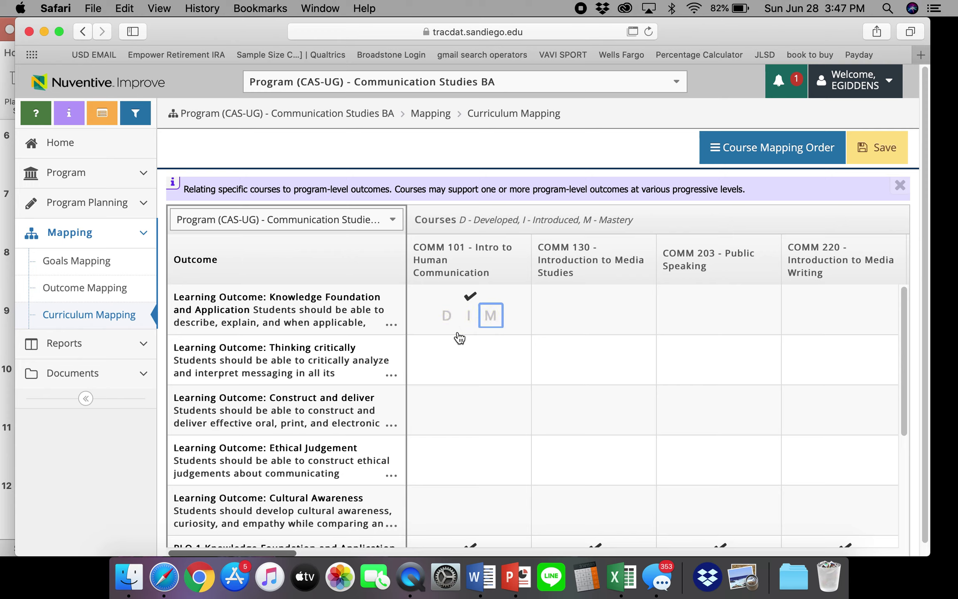
left_click(468, 316)
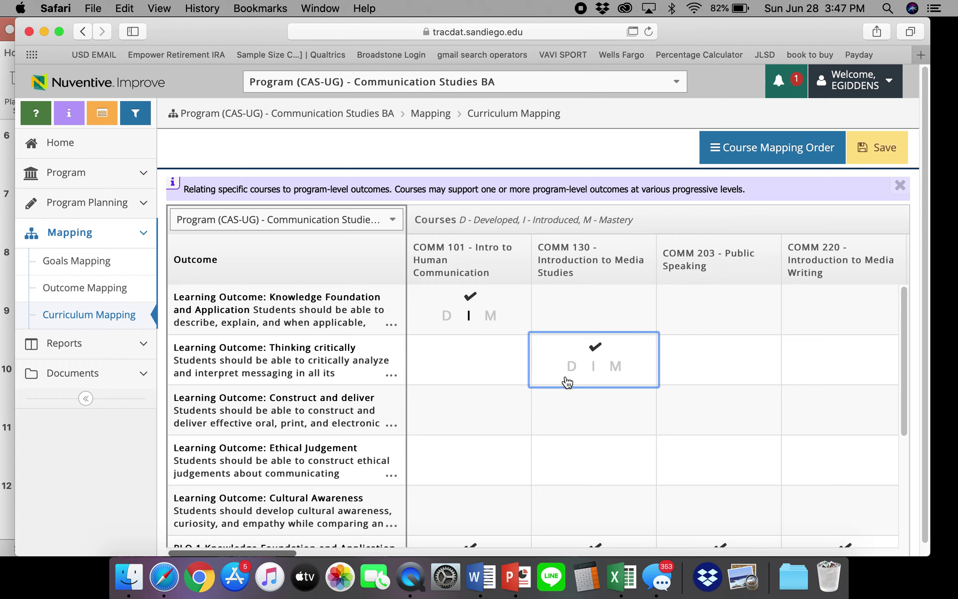
Step: Set COMM 130 to D for Thinking critically and M for Ethical Judgement, and COMM 203 to D for two outcomes
left_click(572, 366)
left_click(696, 316)
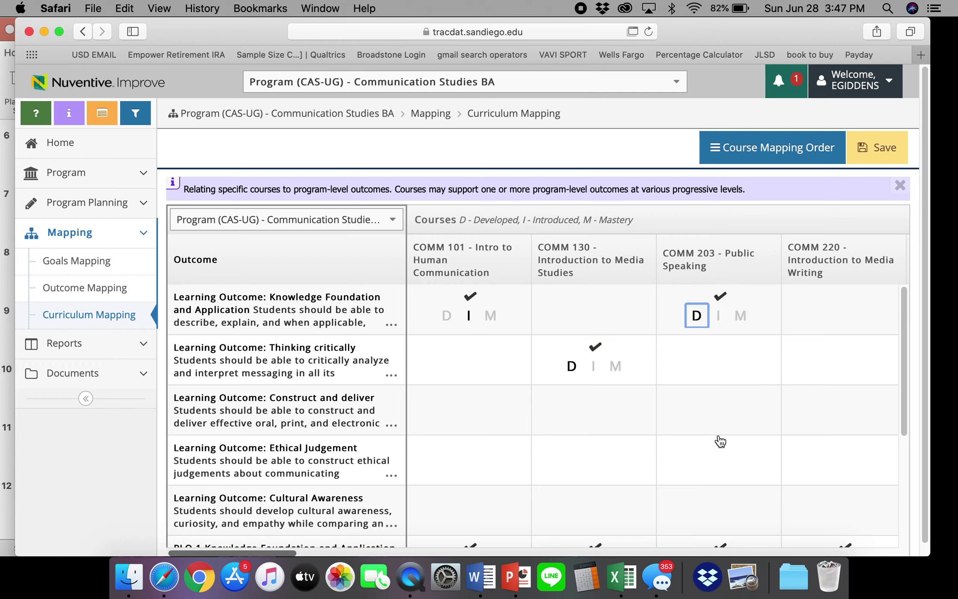
left_click(697, 416)
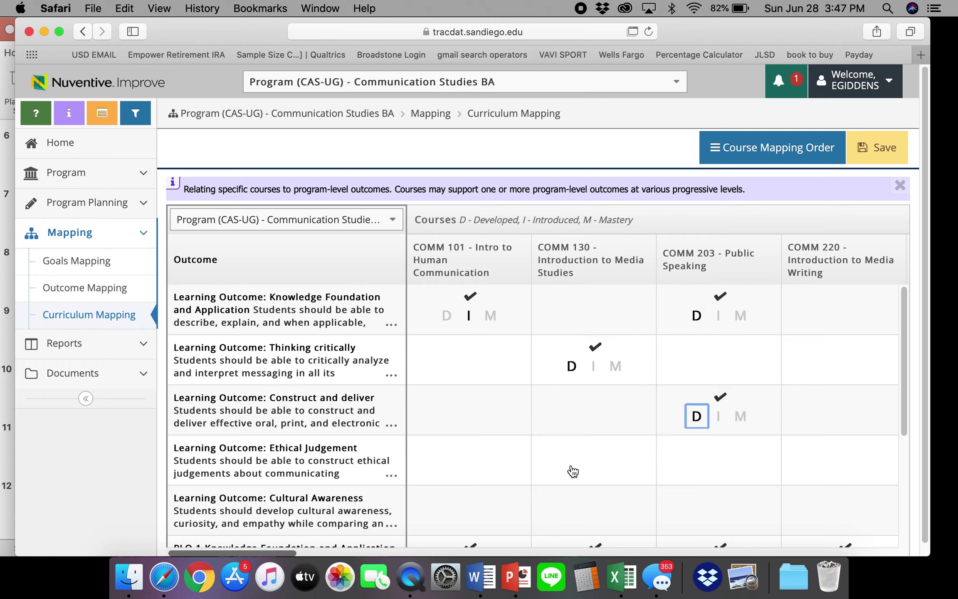
left_click(615, 467)
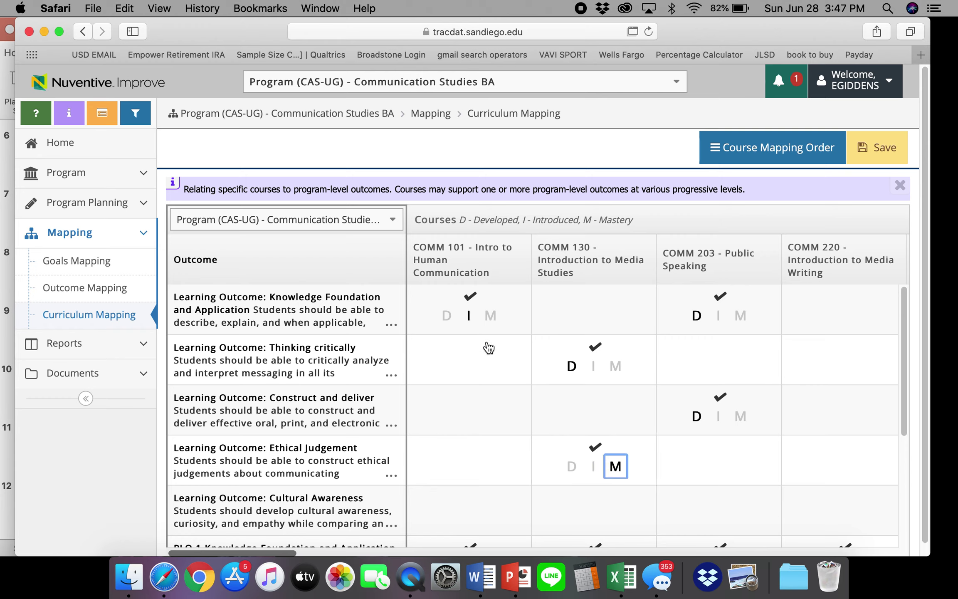
left_click(470, 314)
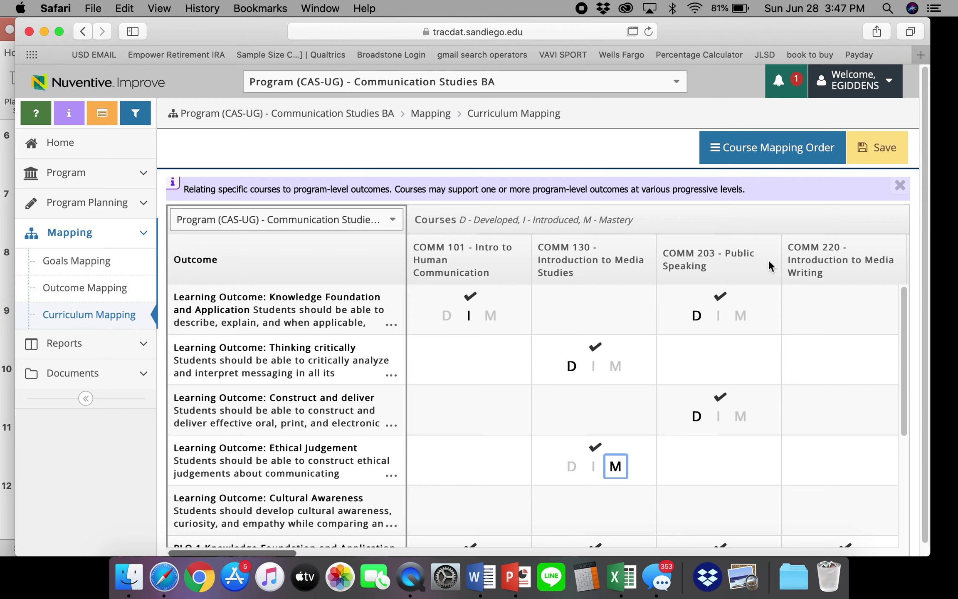
left_click_drag(282, 552, 220, 553)
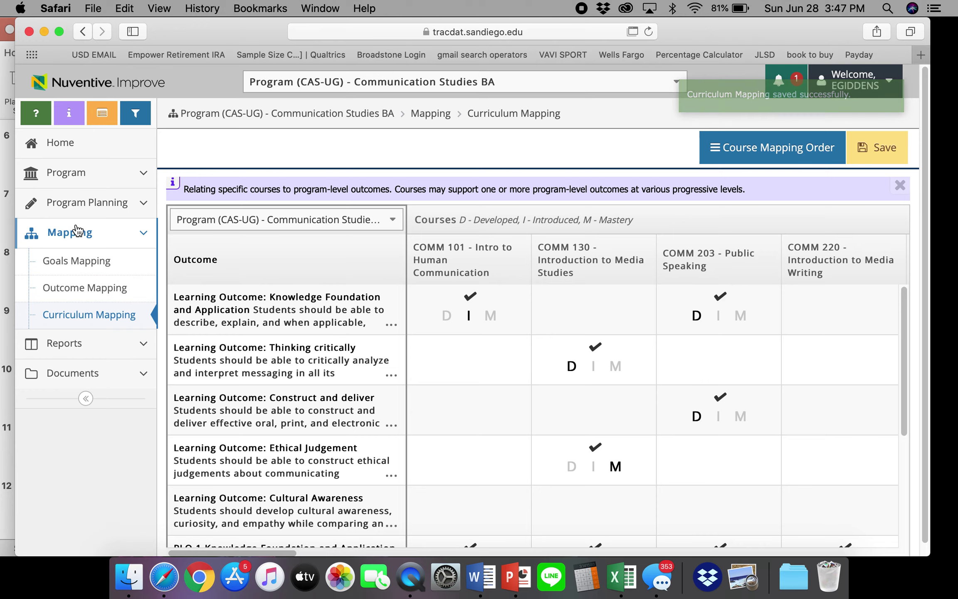
Step: In Outcome Mapping, choose University Undergraduate Outcomes as the comparison set
left_click(77, 296)
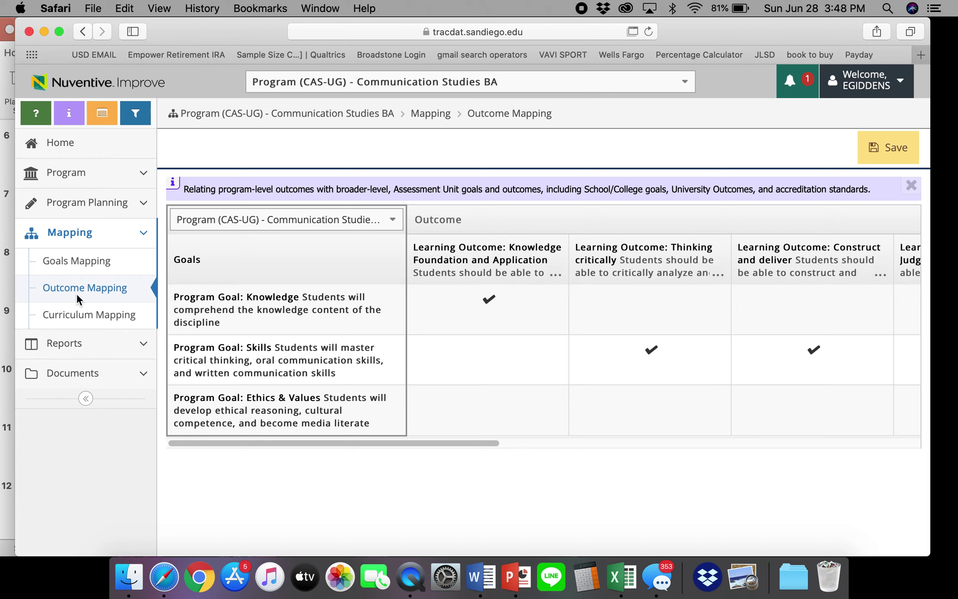
left_click(249, 220)
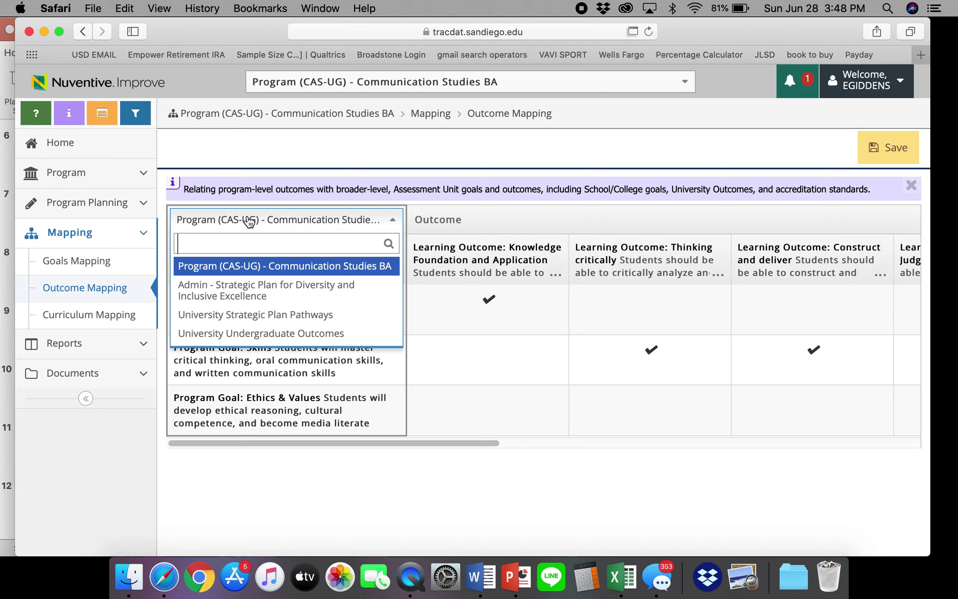
left_click(249, 221)
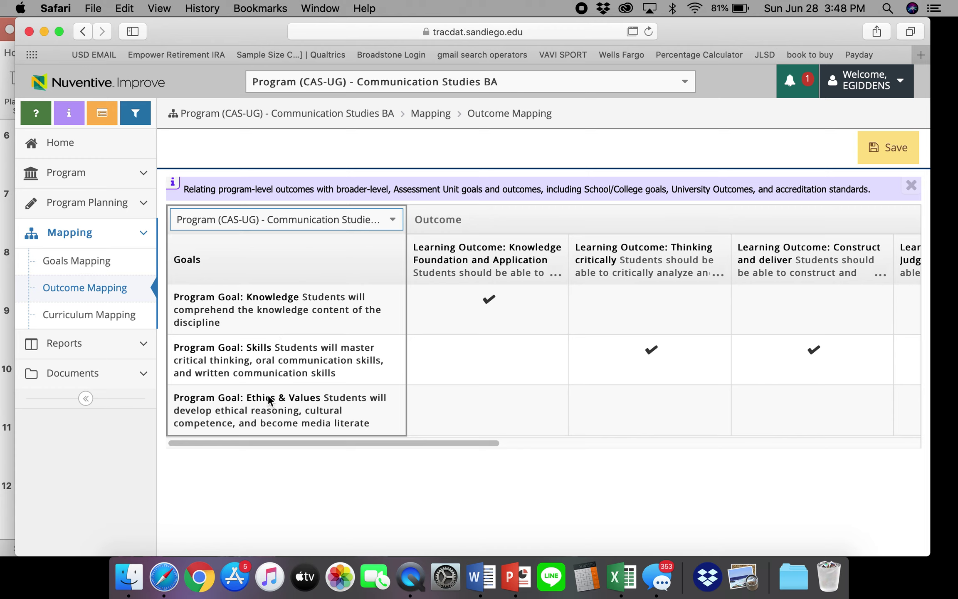
left_click(278, 221)
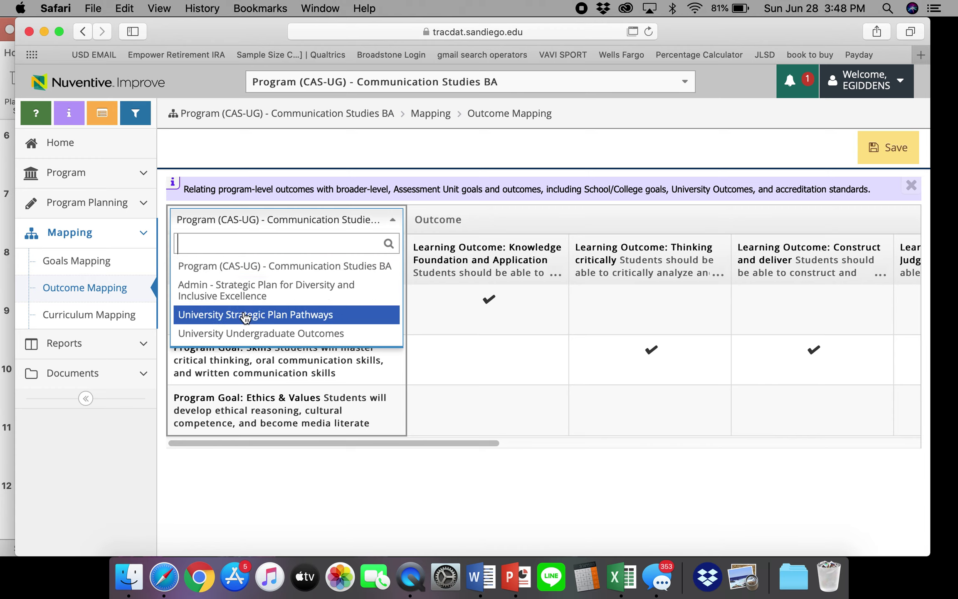
left_click(246, 337)
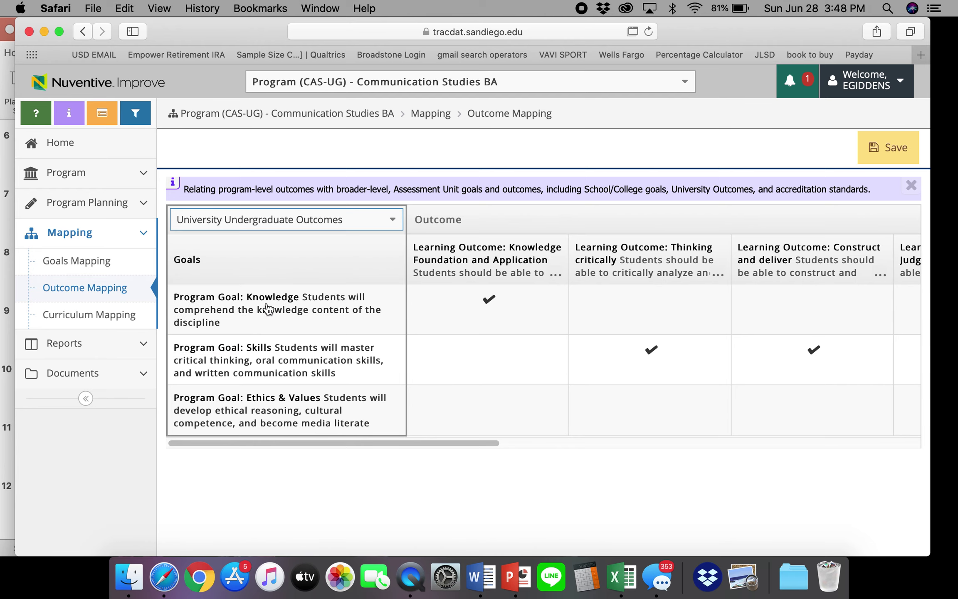
left_click(294, 220)
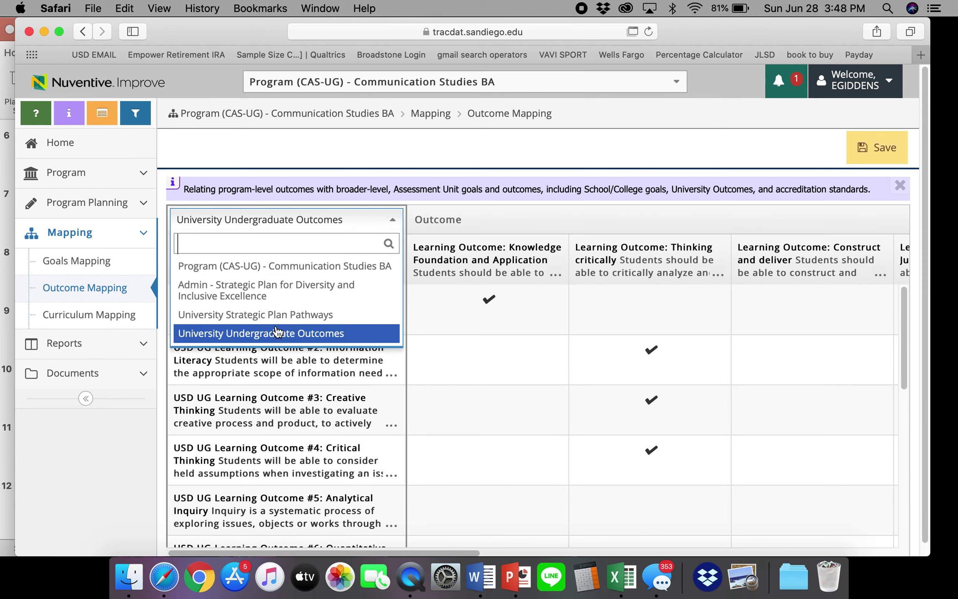
Step: Map Information Literacy to the Knowledge Foundation outcome
left_click(285, 218)
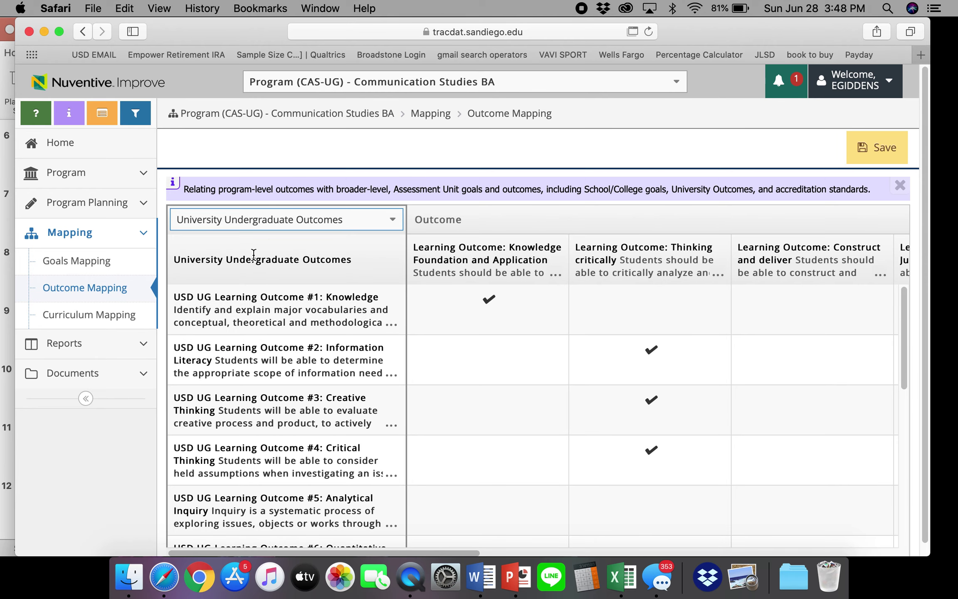
left_click(262, 218)
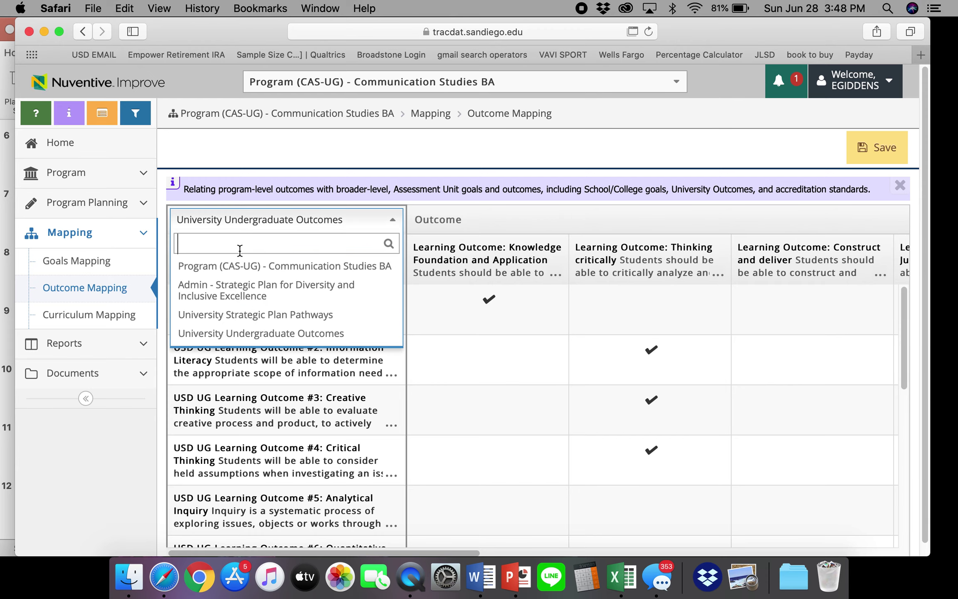
left_click(263, 220)
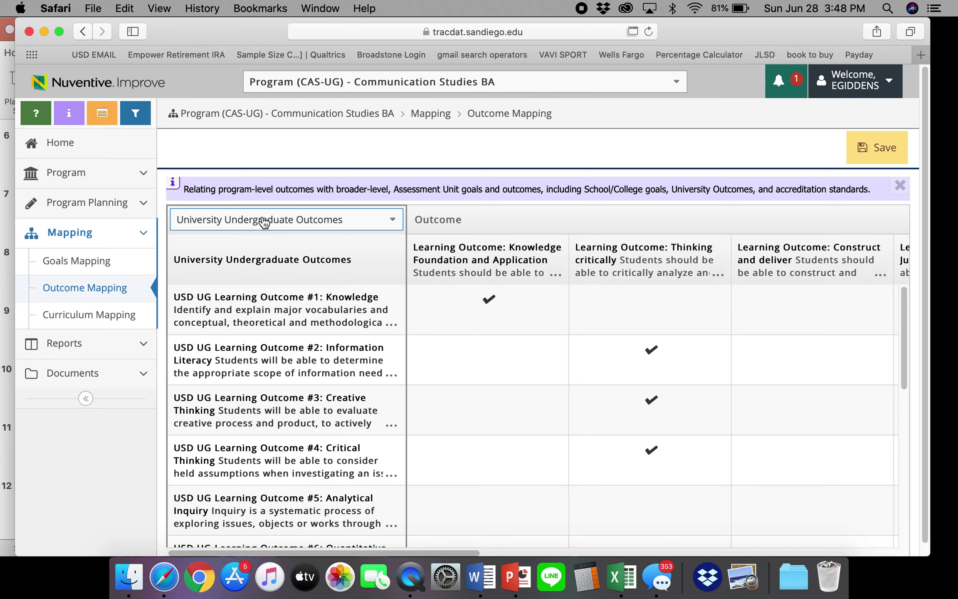
left_click(485, 376)
left_click(470, 428)
left_click(494, 361)
left_click(488, 413)
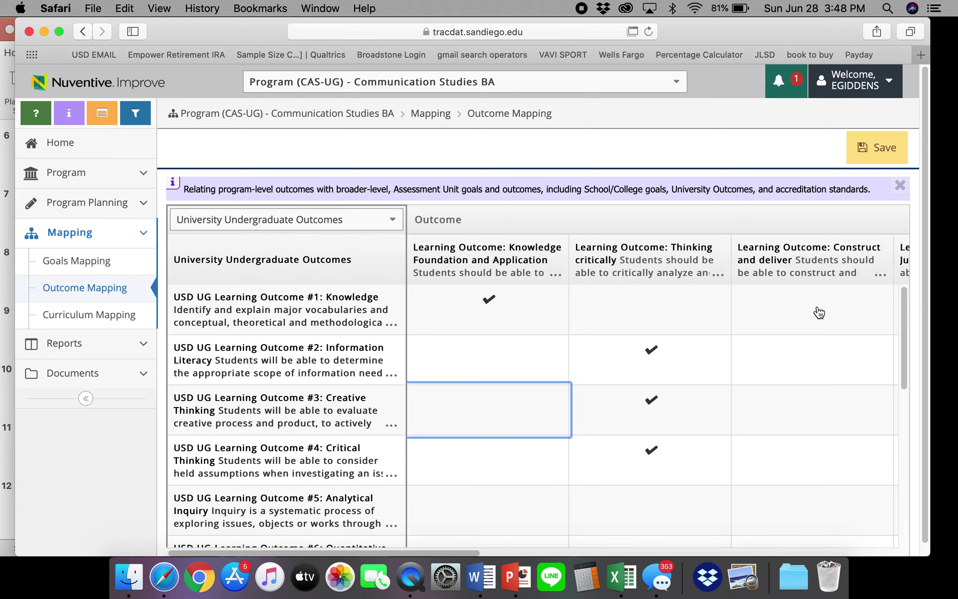
left_click(819, 312)
left_click(823, 475)
left_click(483, 485)
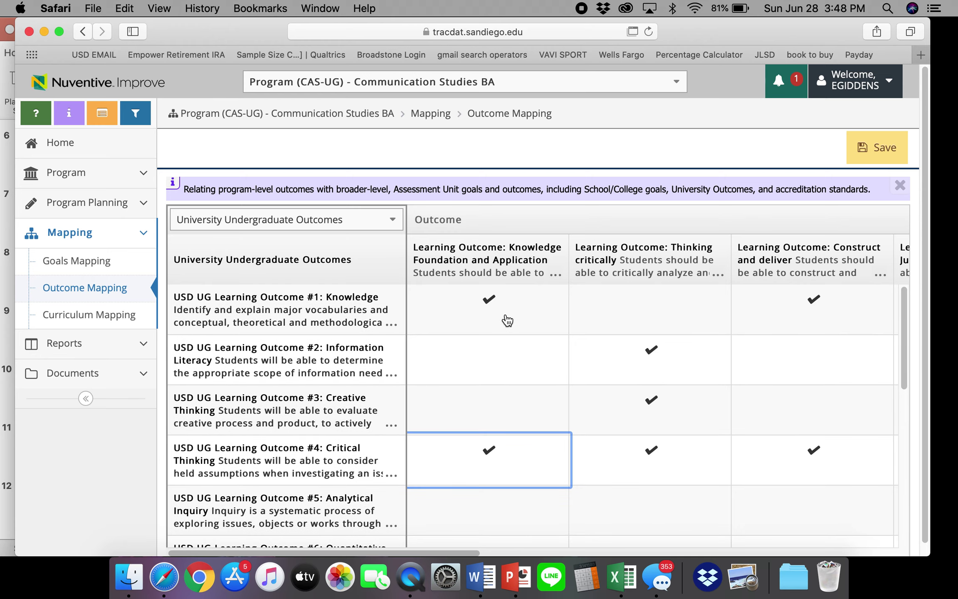
left_click(500, 468)
left_click(792, 316)
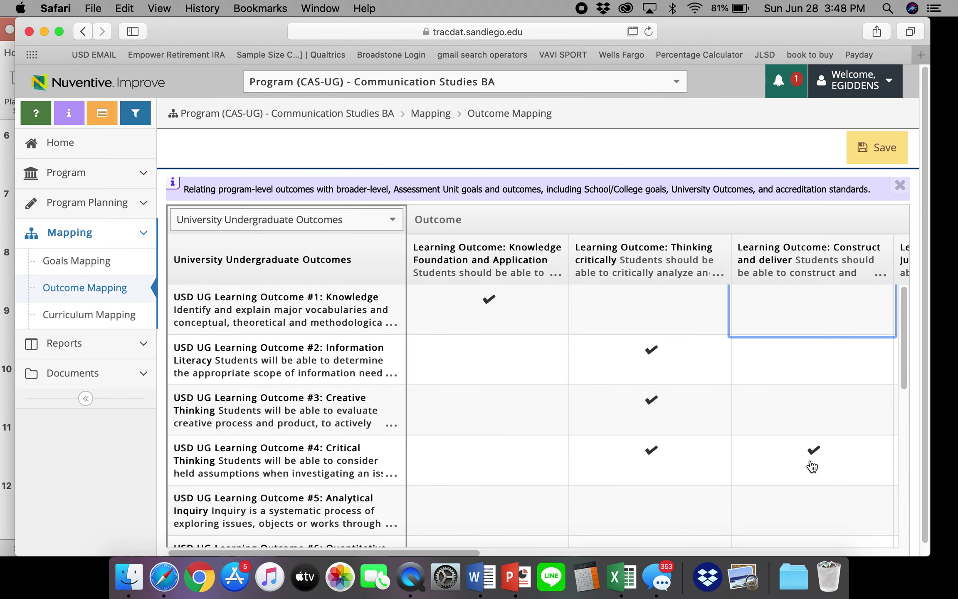
left_click(811, 466)
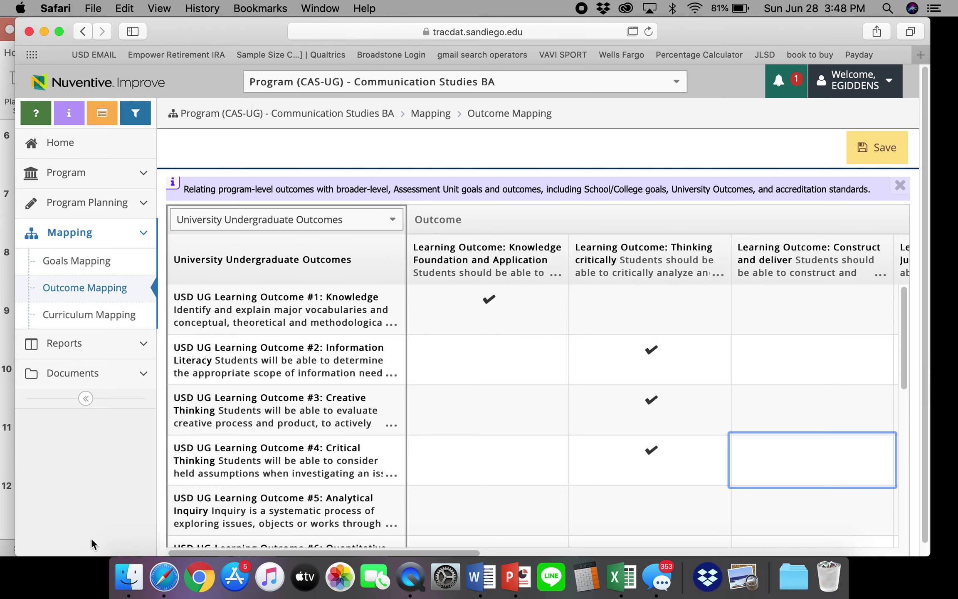
left_click(877, 147)
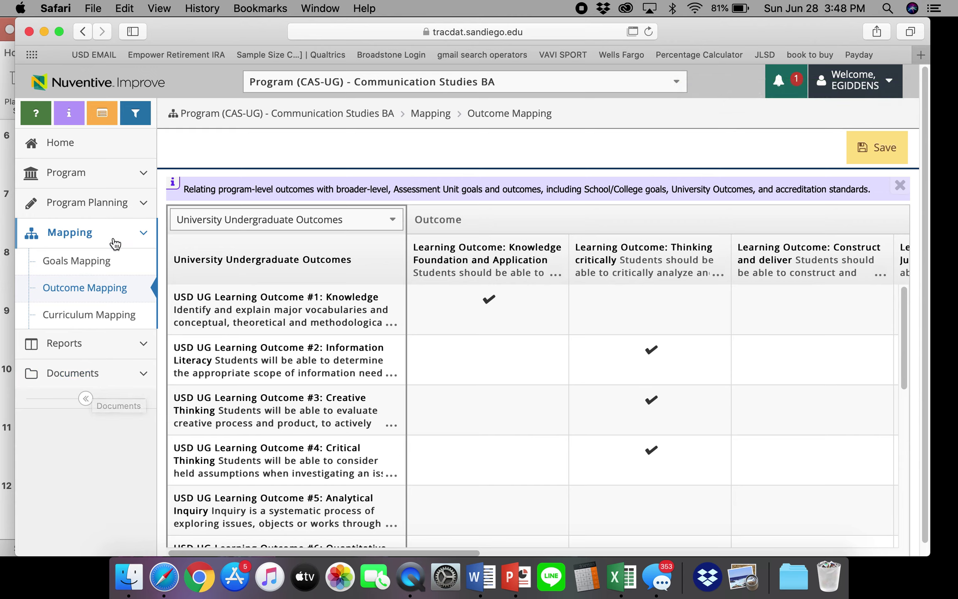
left_click(81, 257)
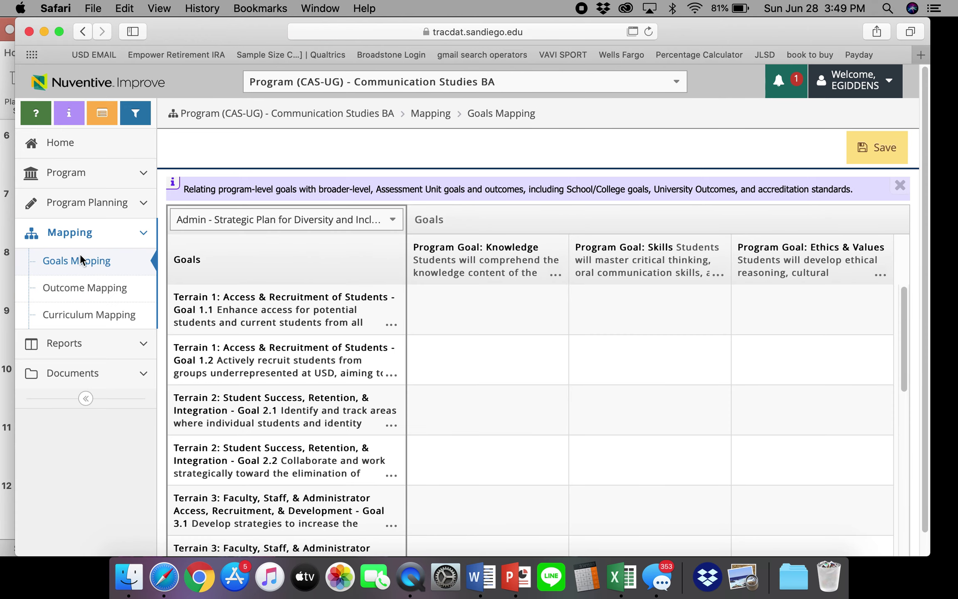
Step: Choose University Strategic Plan Pathways as the goal set to map against
left_click(236, 220)
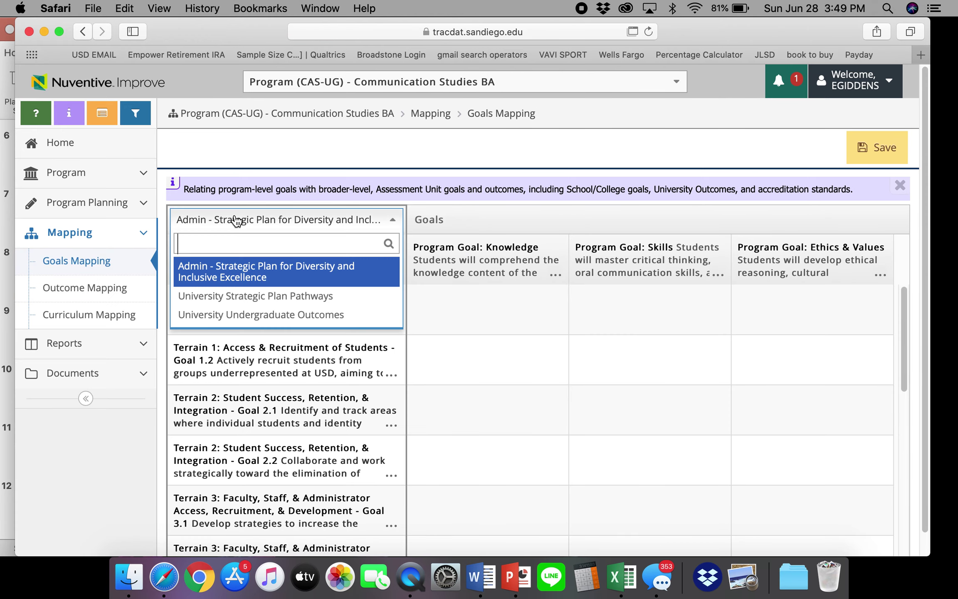
left_click(224, 306)
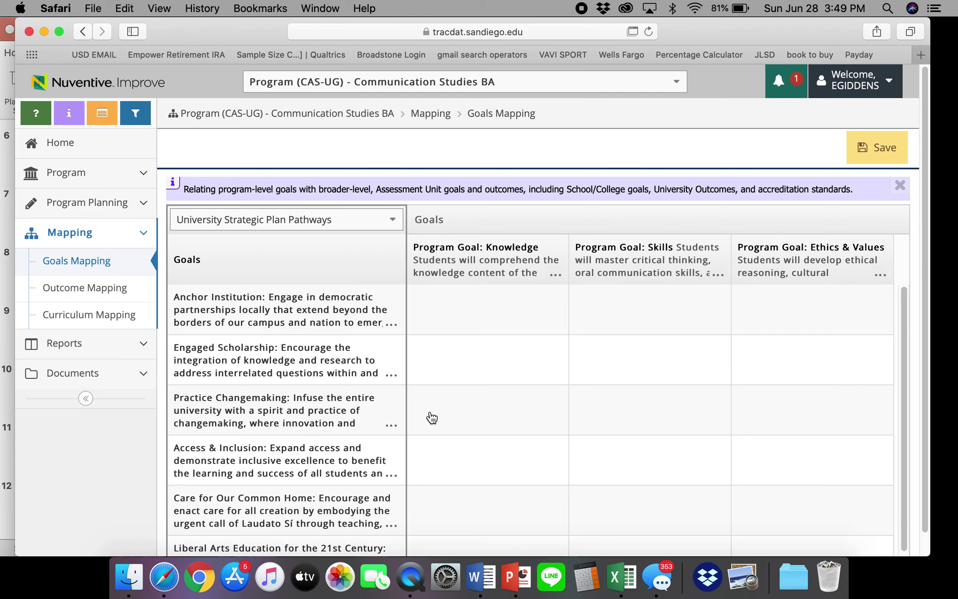
scroll(434, 418, "down", 1)
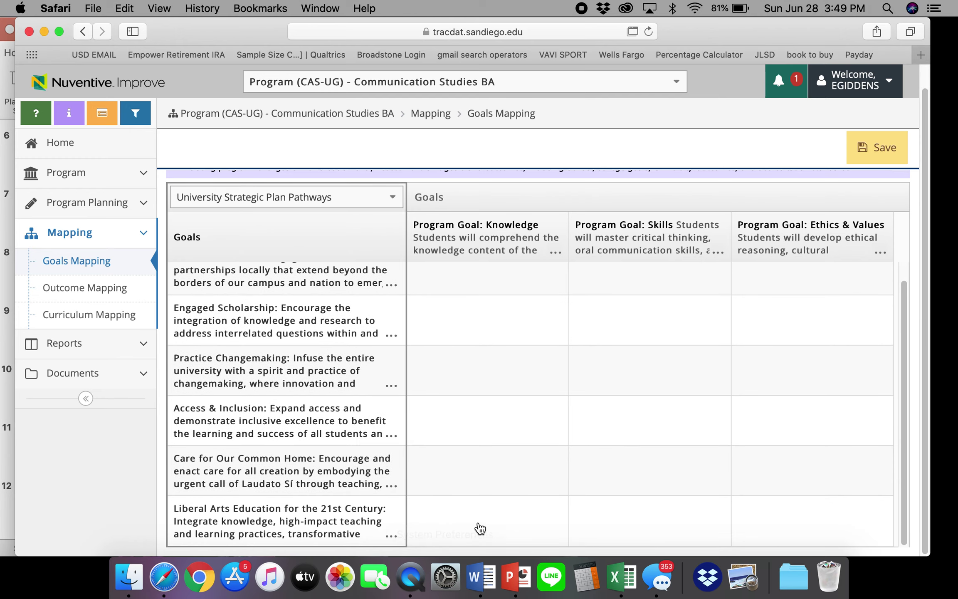
Step: Map Liberal Arts Education to the Knowledge, Skills and Ethics & Values goals and save
left_click(480, 527)
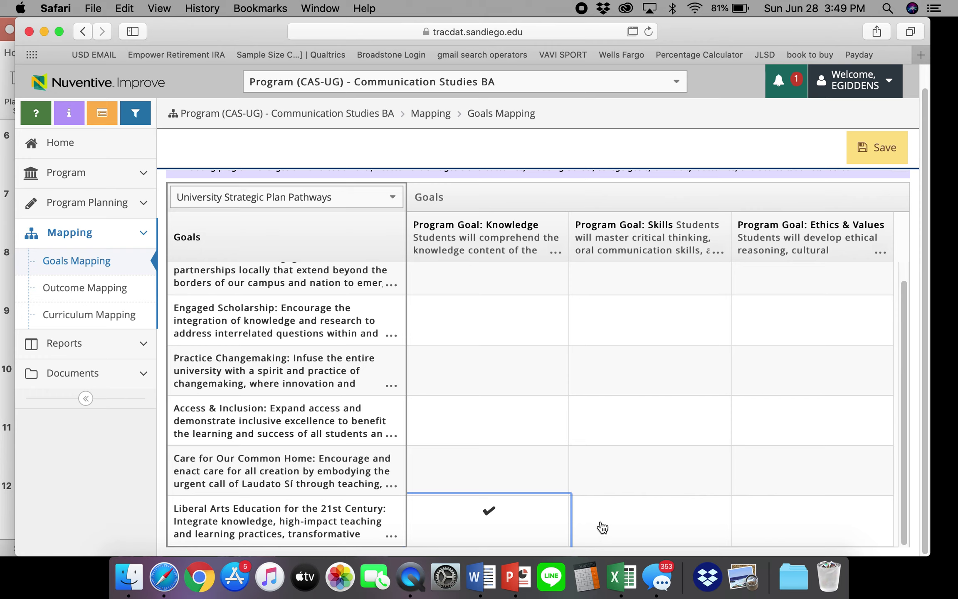
left_click(636, 523)
left_click(803, 528)
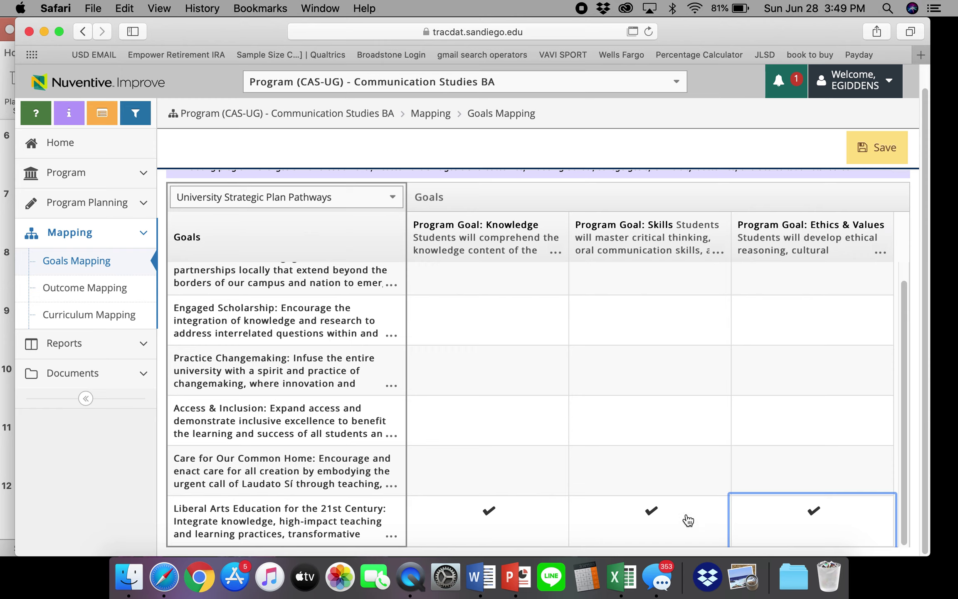
left_click(871, 154)
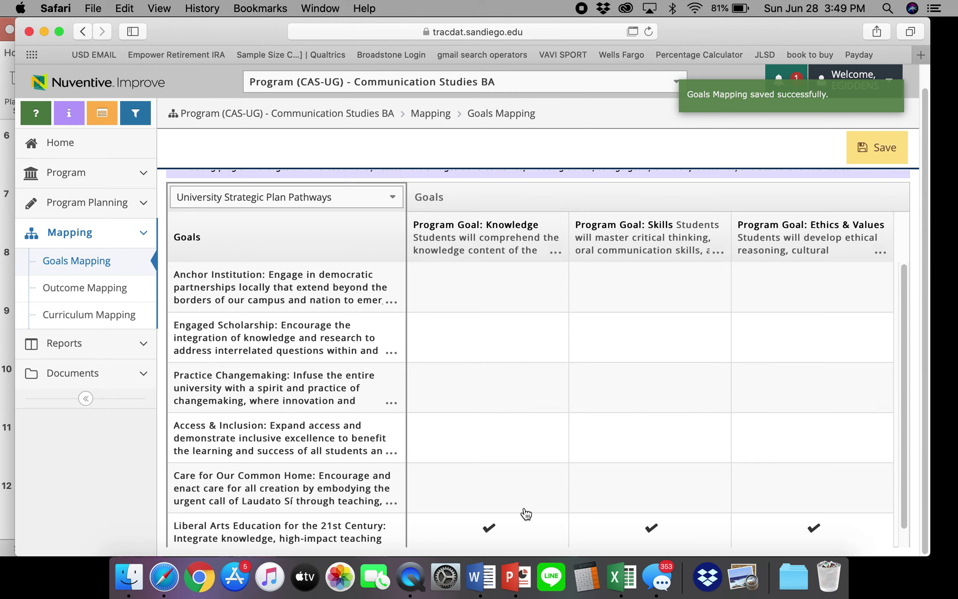
left_click(516, 576)
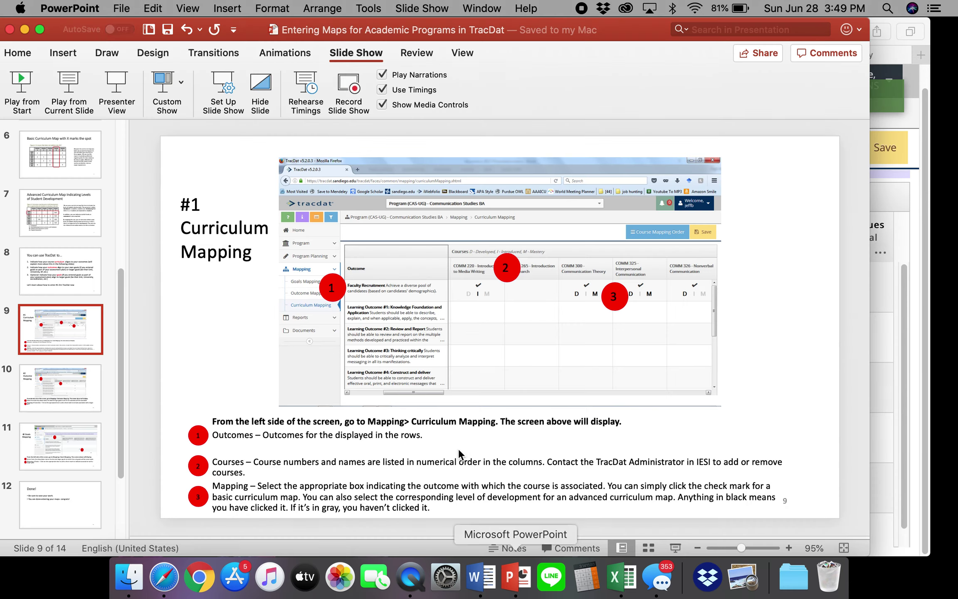
Step: Move the presentation to slide 13 on checking entries, then bring TracDat forward
left_click(55, 505)
scroll(309, 354, "down", 2)
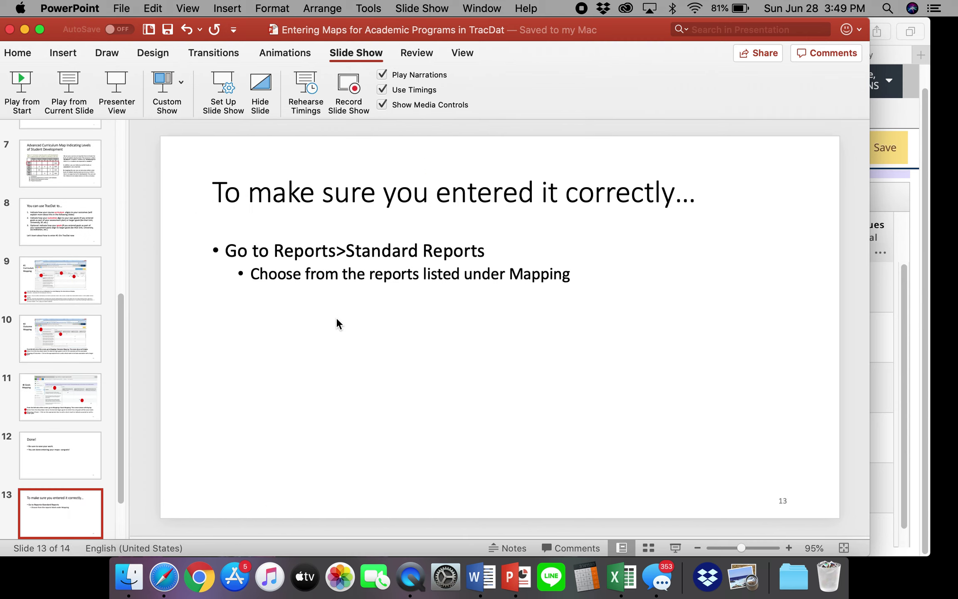
scroll(336, 316, "up", 2)
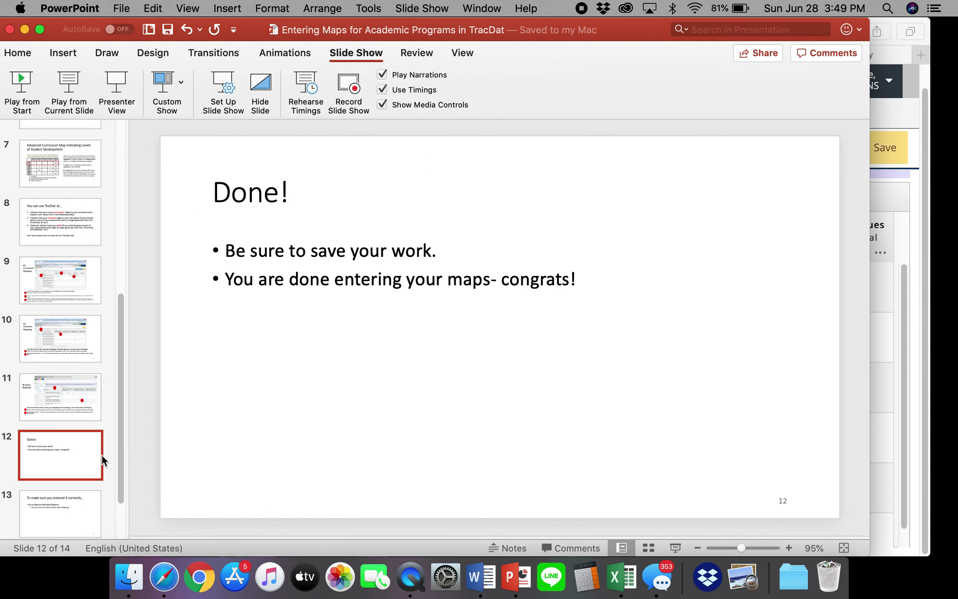
key("Down")
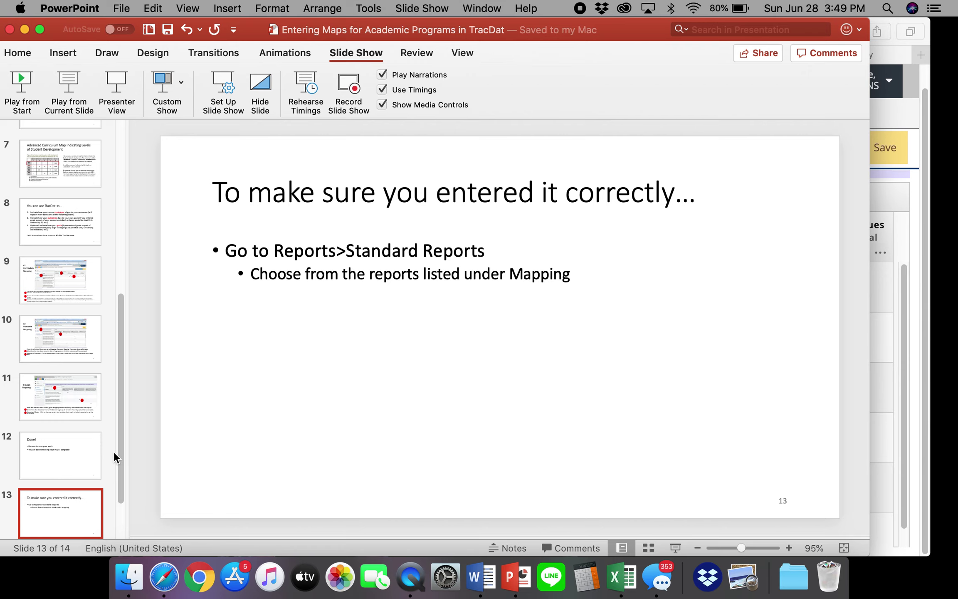
left_click_drag(452, 23, 392, 23)
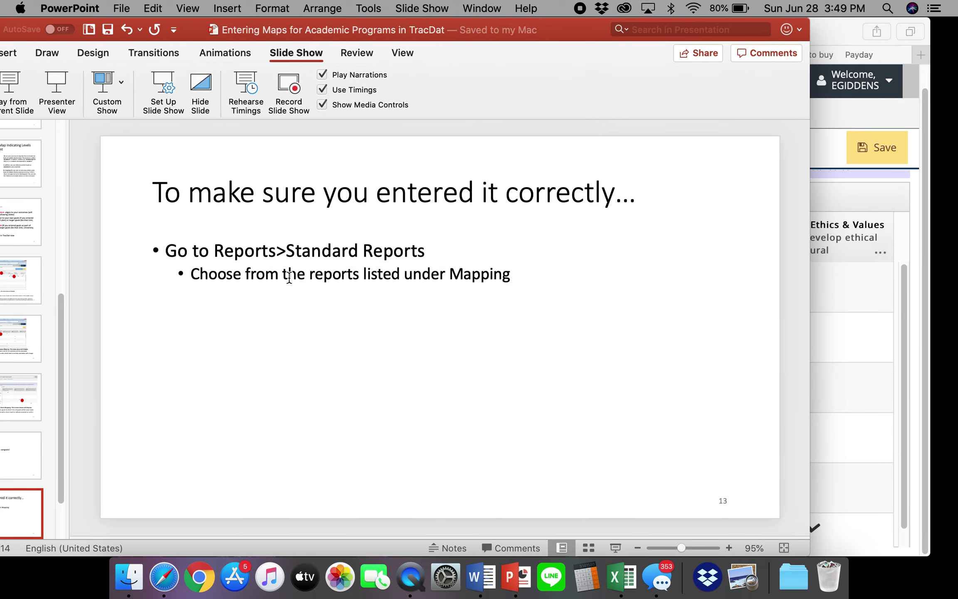
left_click(818, 31)
Step: Generate and open the Mapping: Curriculum Mapping standard report for Communication Studies BA
left_click(94, 353)
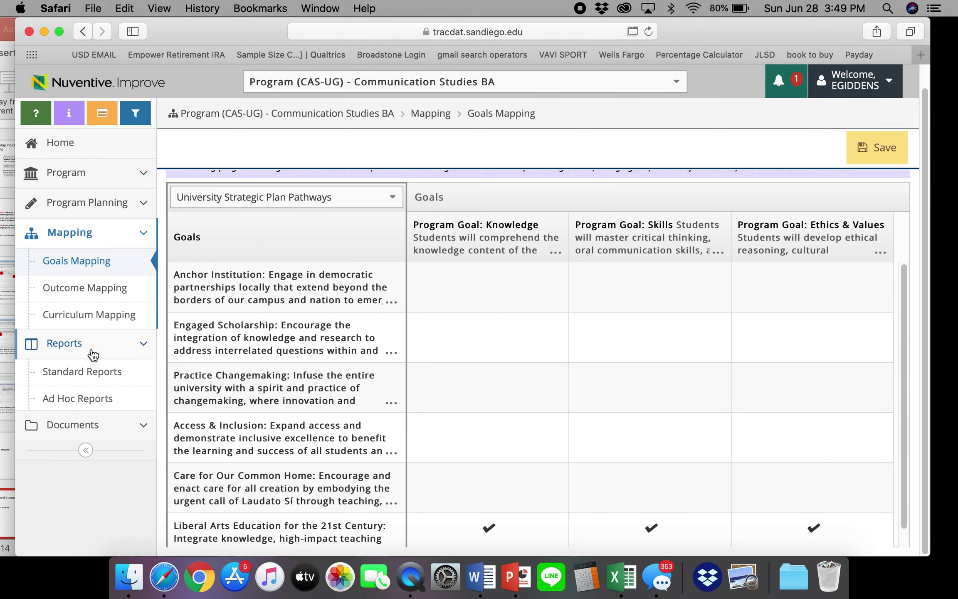
left_click(81, 379)
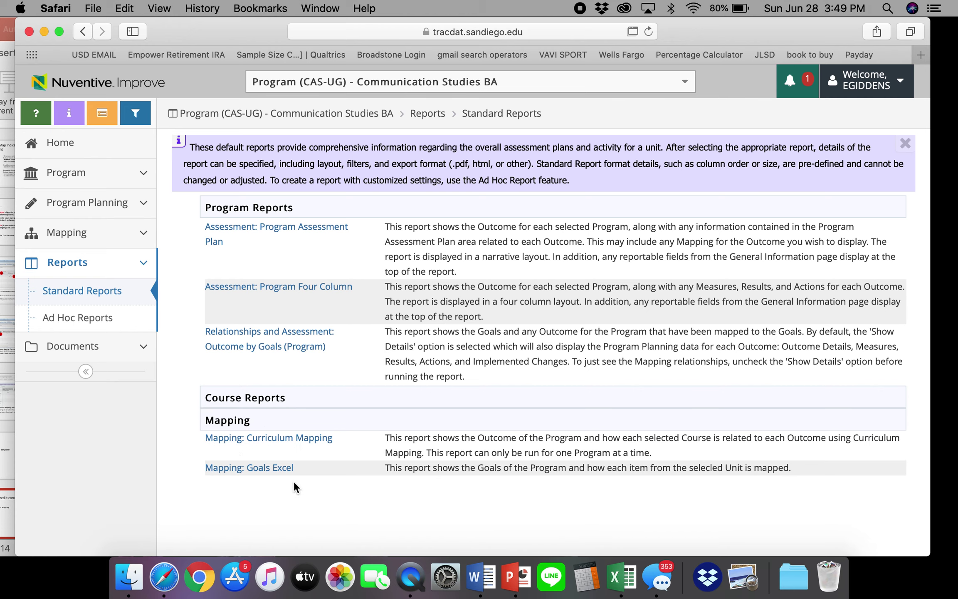
left_click(278, 440)
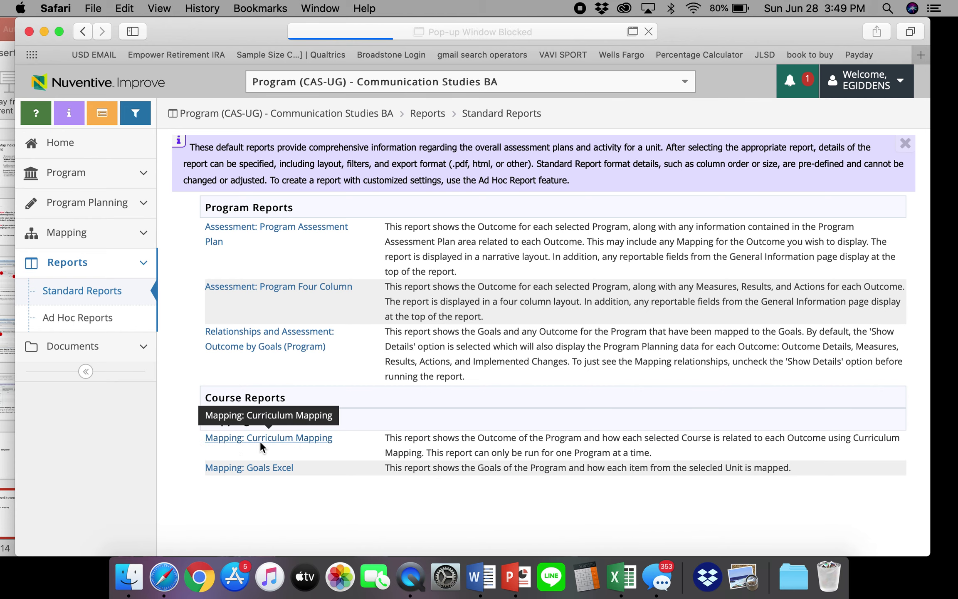
left_click(757, 152)
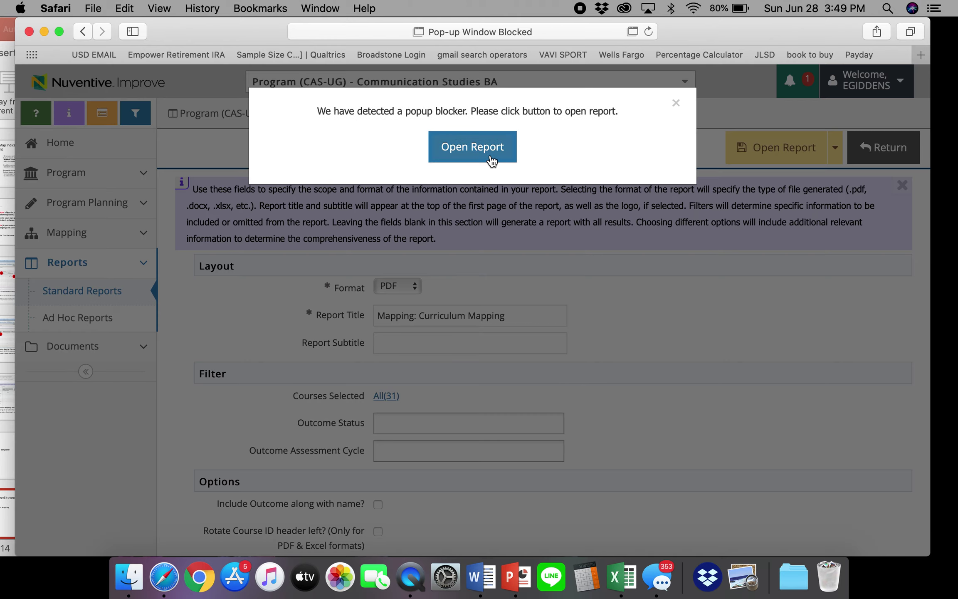
left_click(472, 145)
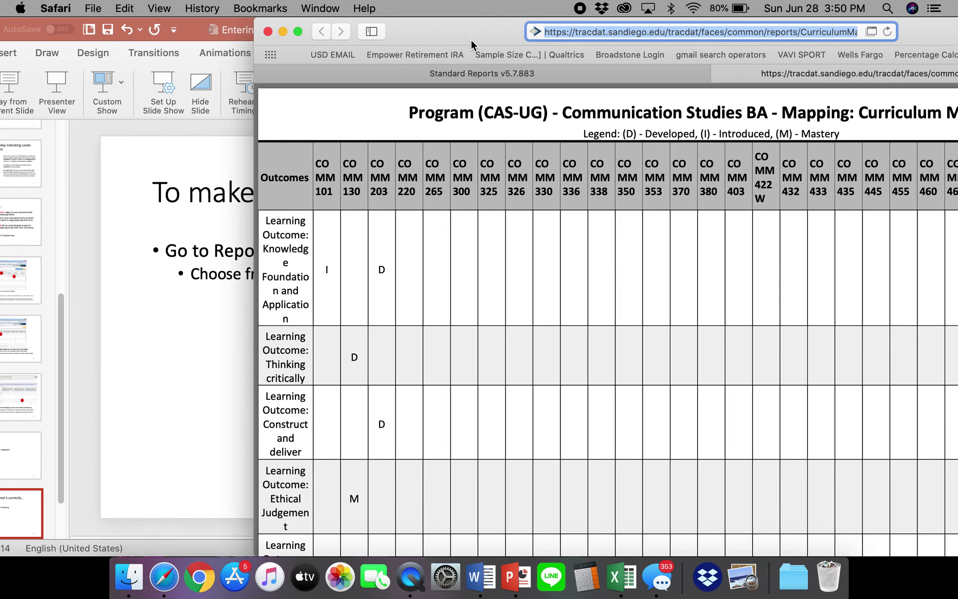
left_click_drag(233, 39, 472, 40)
left_click_drag(199, 34, 300, 30)
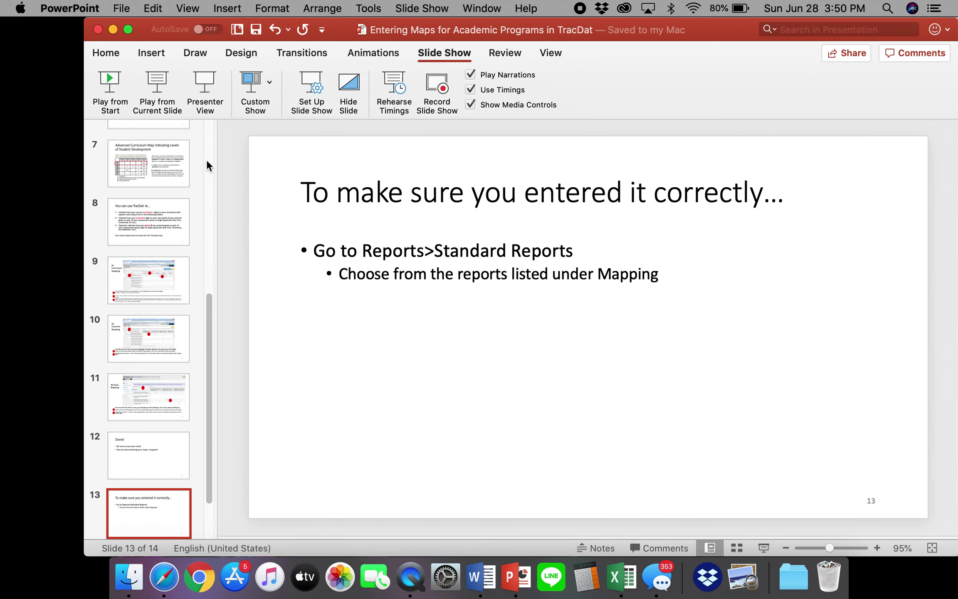
Step: Show slide 14, the closing 'Thank you!' slide
scroll(138, 448, "down", 2)
left_click(134, 504)
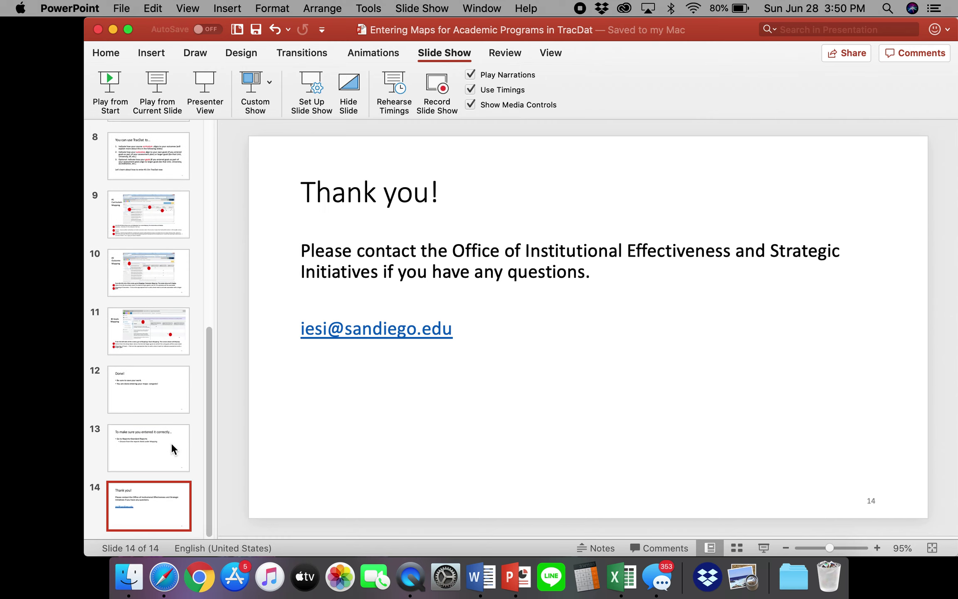